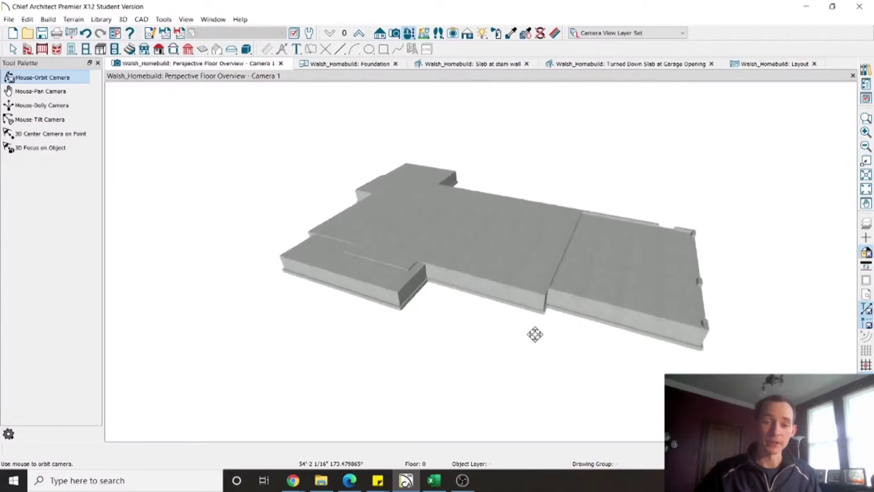
drag(534, 334, 457, 322)
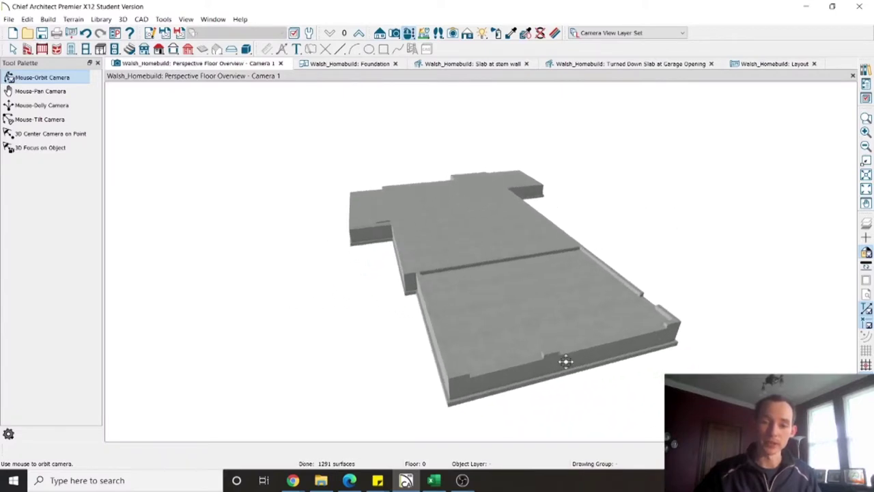
drag(472, 303, 547, 332)
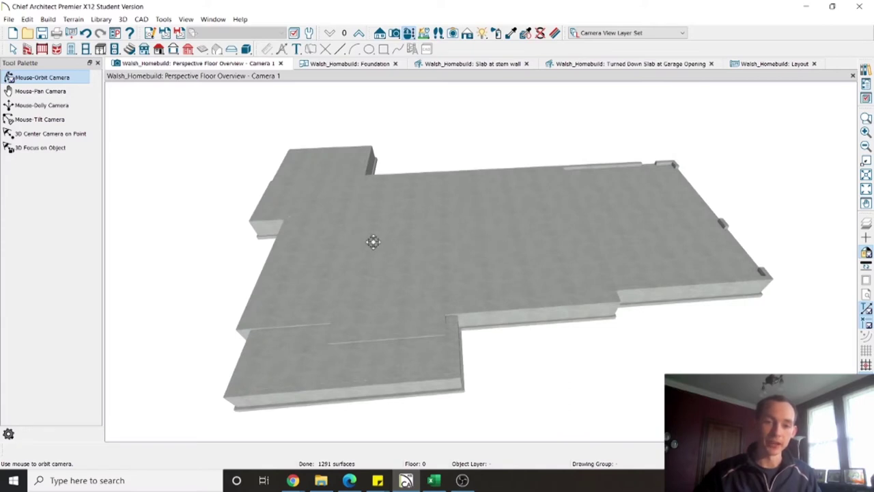
drag(373, 241, 337, 359)
drag(329, 282, 554, 287)
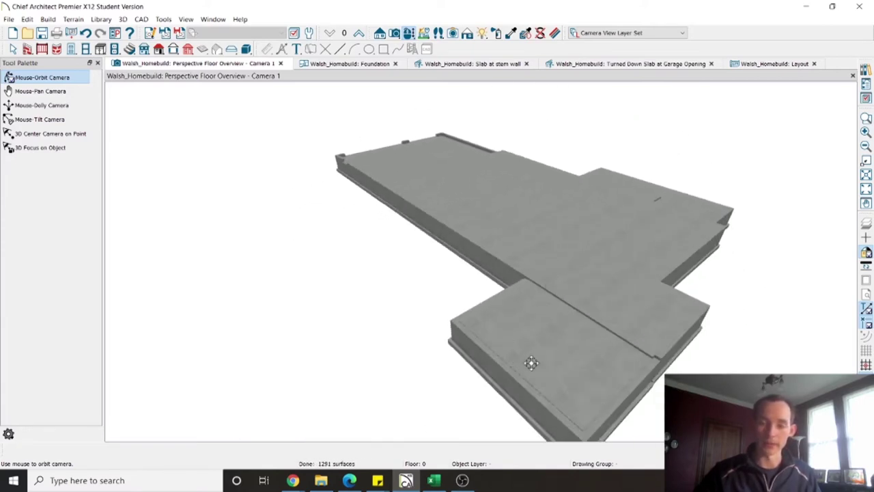
drag(531, 363, 476, 222)
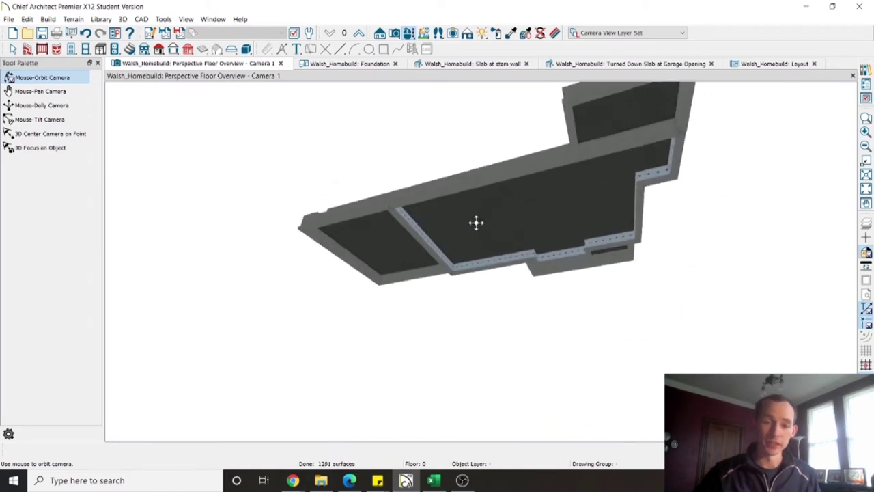
scroll(476, 223, up, 6)
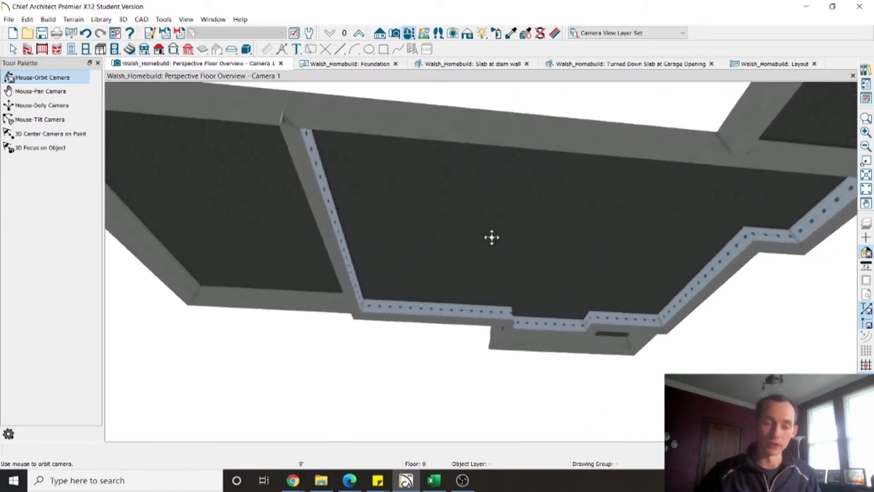
drag(492, 237, 468, 293)
scroll(482, 243, up, 3)
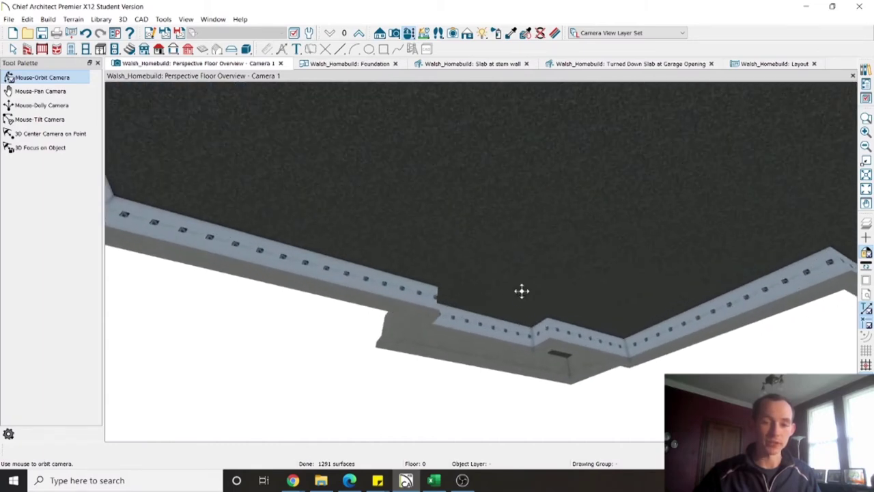
drag(522, 291, 557, 273)
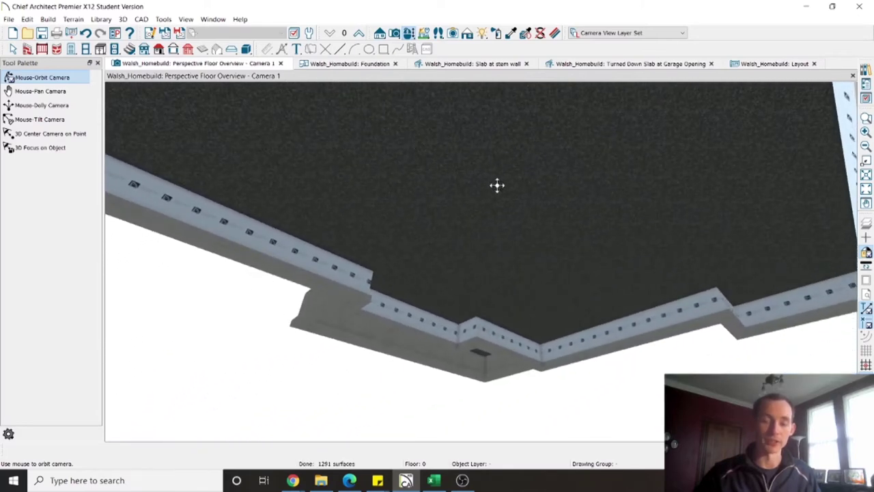
drag(496, 184, 495, 185)
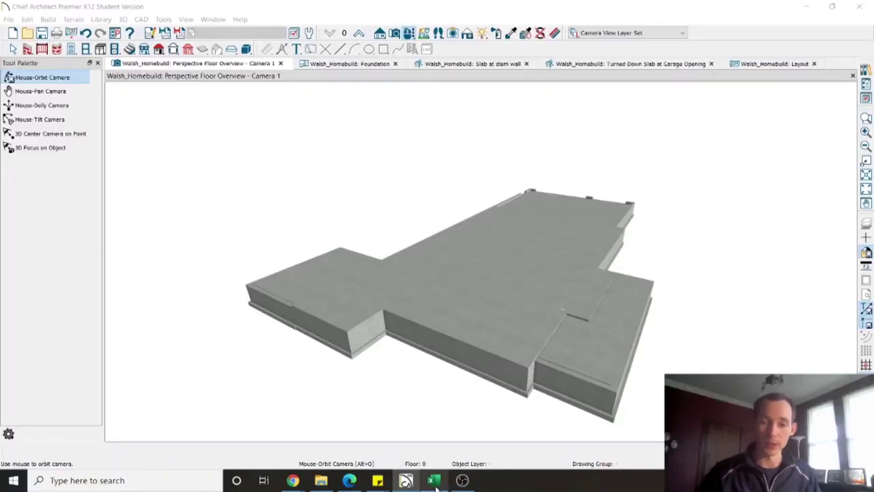
click(434, 481)
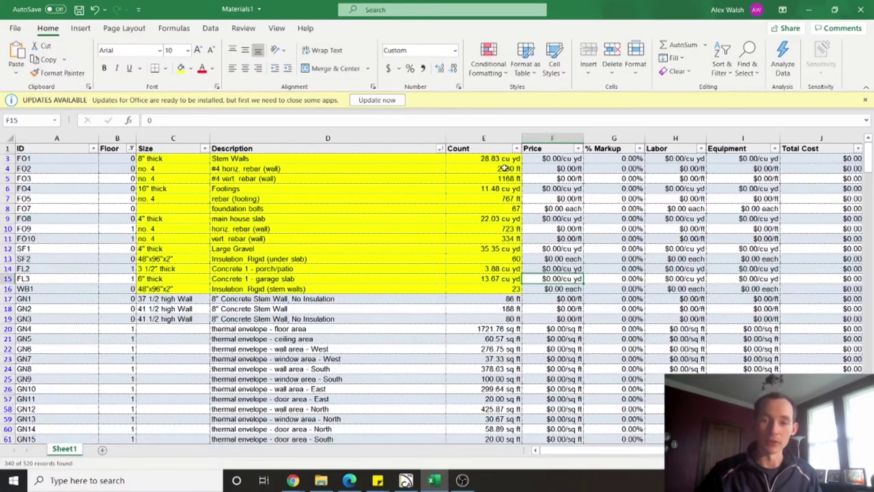
Select Count cells E3:E16 on Materials1 to show totals such as 2530 ft of wall rebar
drag(498, 159, 505, 289)
click(548, 268)
drag(500, 159, 505, 289)
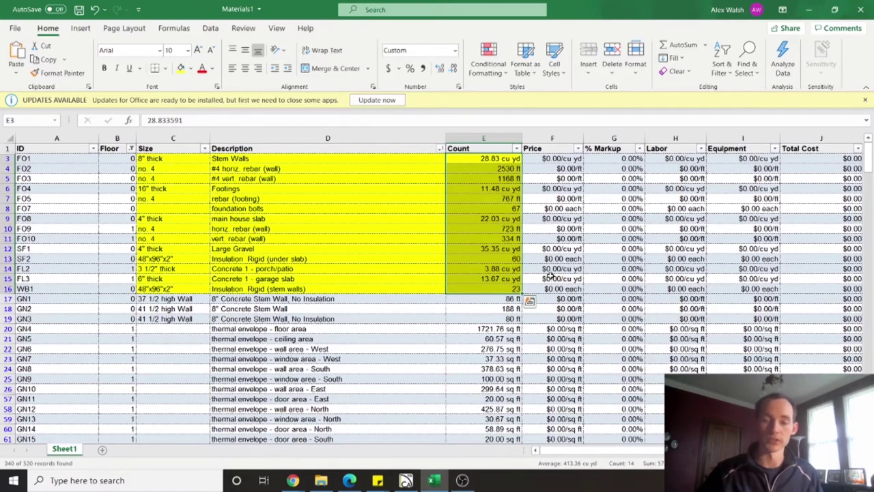
Return to the Walsh_Homebuild: Foundation plan and pan across the garage footing and control-joint callouts
click(564, 239)
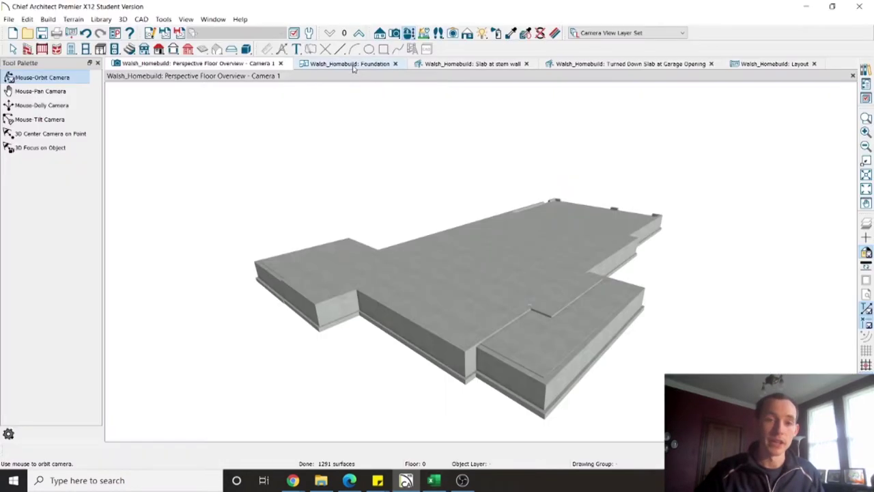
click(350, 63)
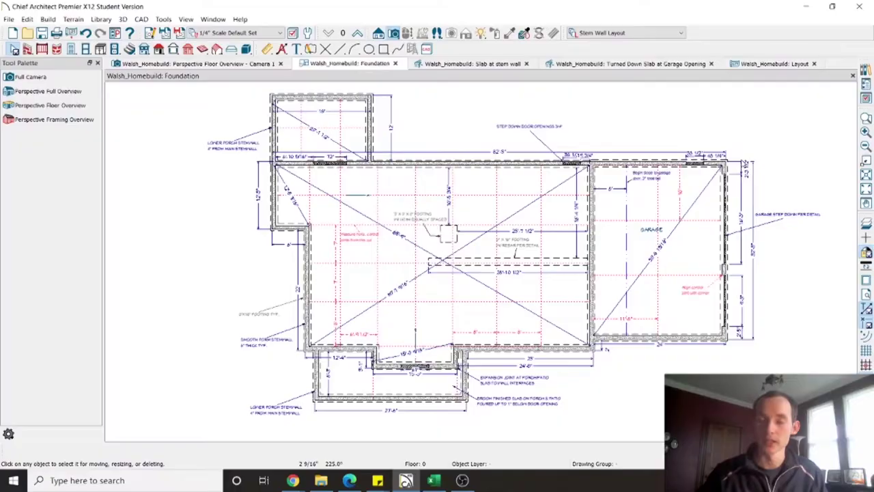
scroll(742, 184, up, 5)
scroll(743, 184, up, 2)
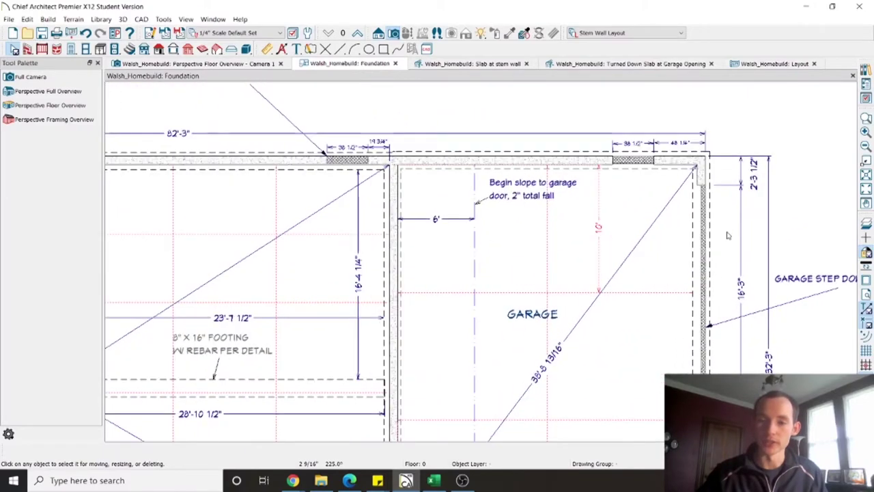
middle_drag(725, 278, 712, 86)
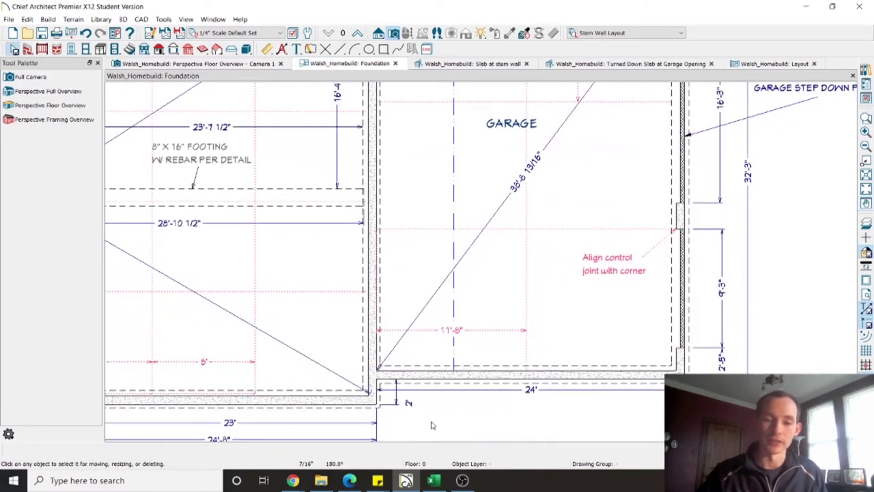
scroll(429, 413, down, 2)
middle_drag(429, 417, 705, 273)
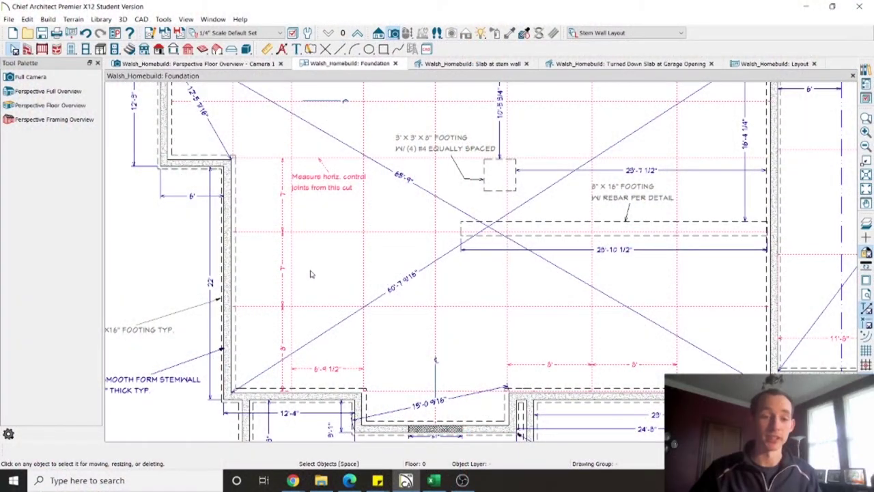
Zoom to the porch stemwall showing the 15'-3" broom-finished slab and expansion joint notes
scroll(310, 266, up, 2)
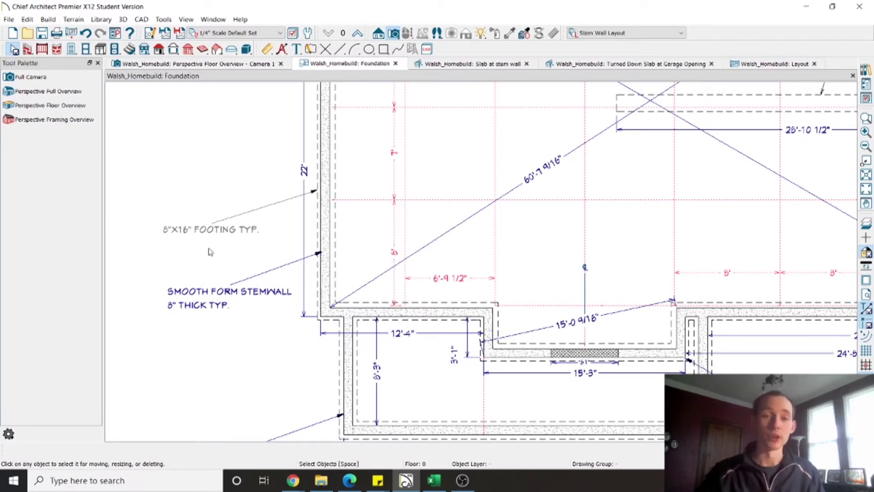
scroll(210, 252, down, 2)
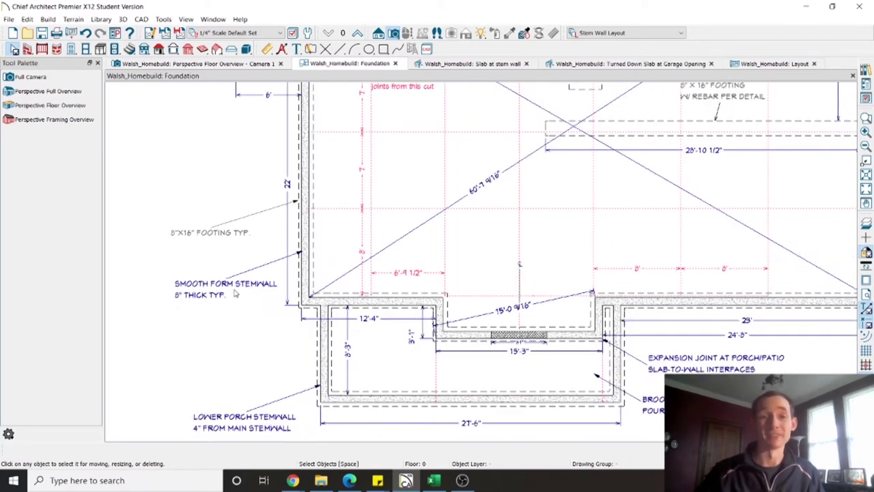
scroll(314, 202, up, 1)
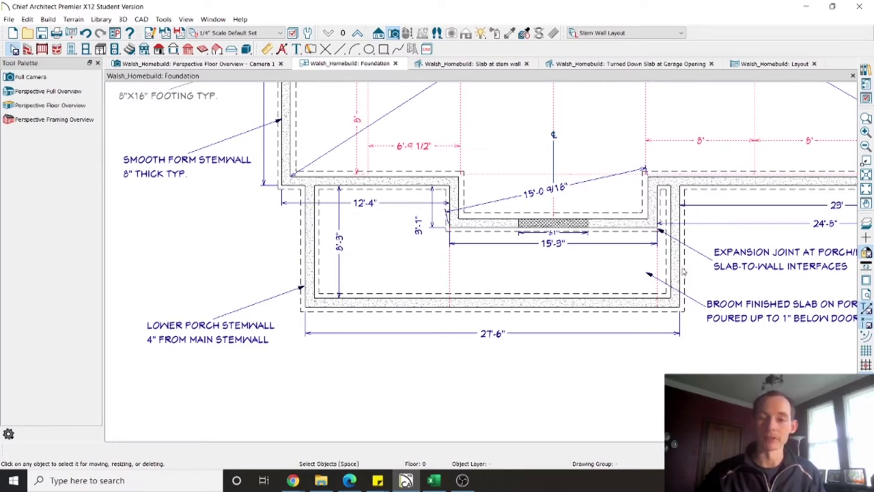
mouse_move(649, 273)
middle_down()
mouse_move(539, 289)
mouse_move(433, 283)
middle_up()
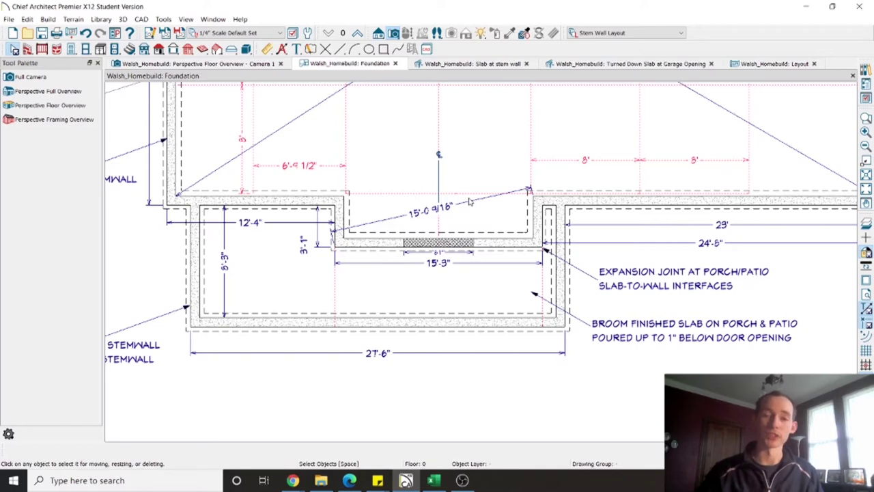
scroll(469, 201, down, 1)
scroll(484, 165, up, 1)
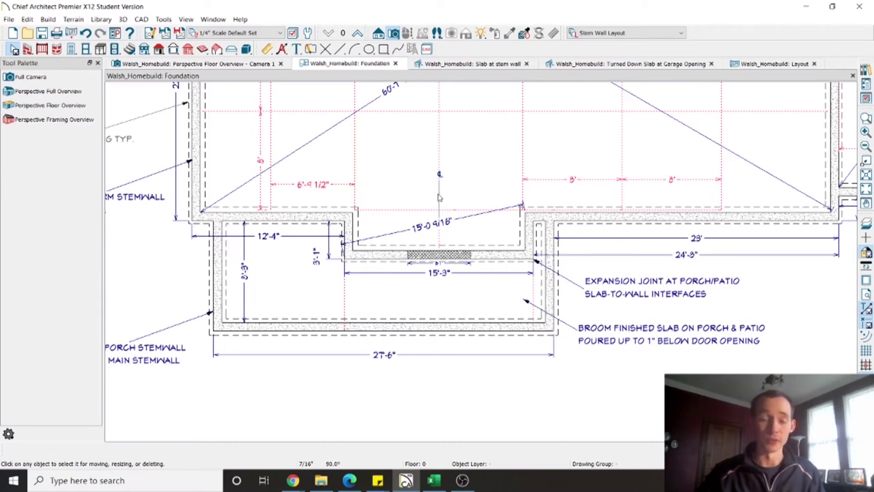
scroll(439, 197, up, 2)
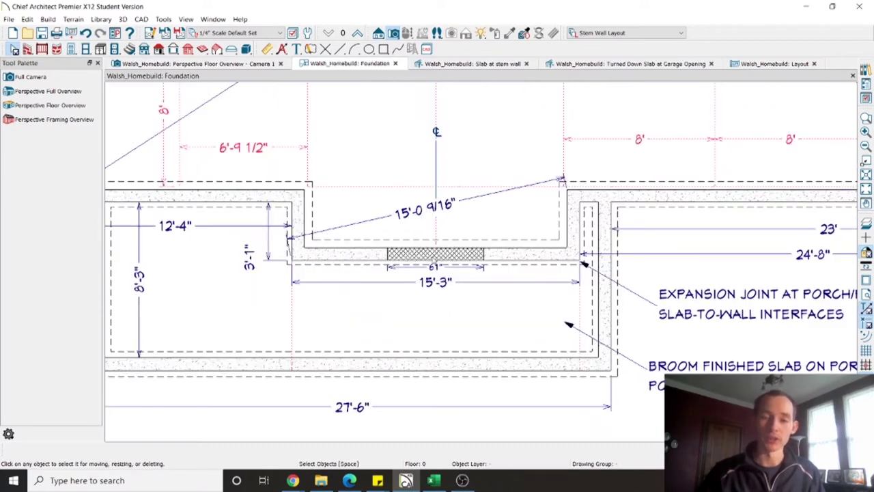
Zoom to the 3/4" step-down door opening note, then to the 3'x3'x8" pad footing callout
scroll(416, 256, down, 3)
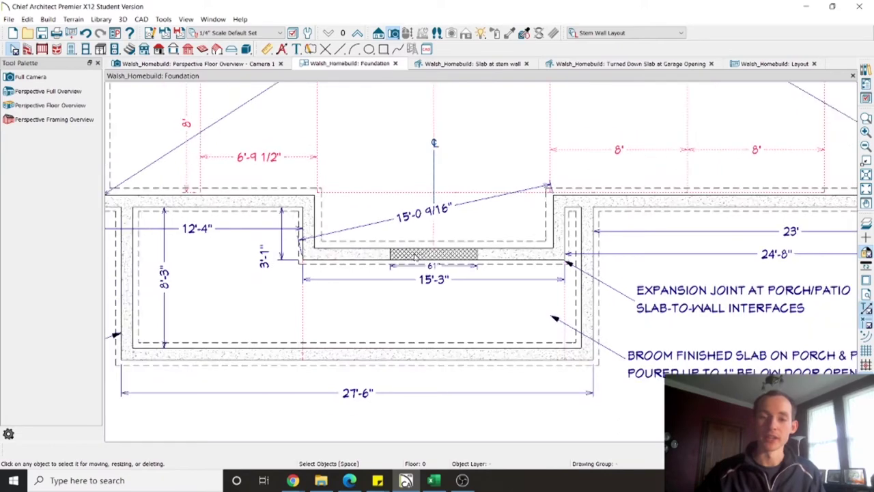
middle_drag(425, 200, 413, 385)
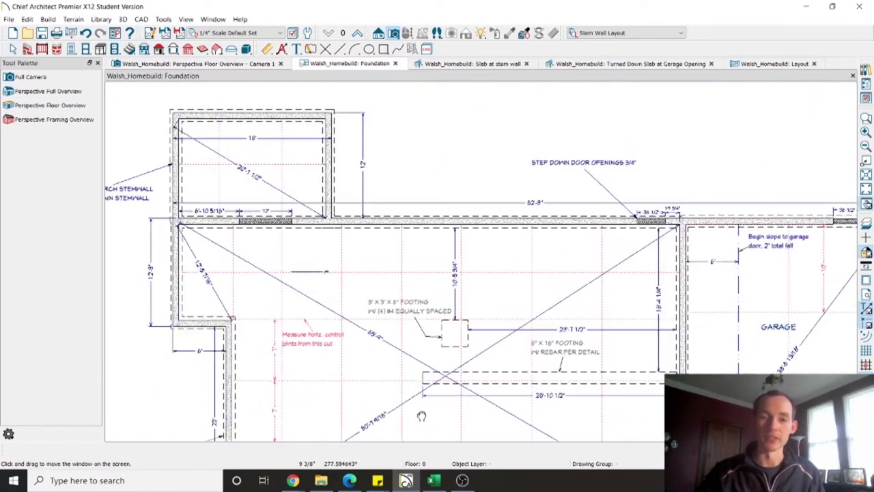
scroll(673, 181, up, 2)
scroll(652, 208, up, 1)
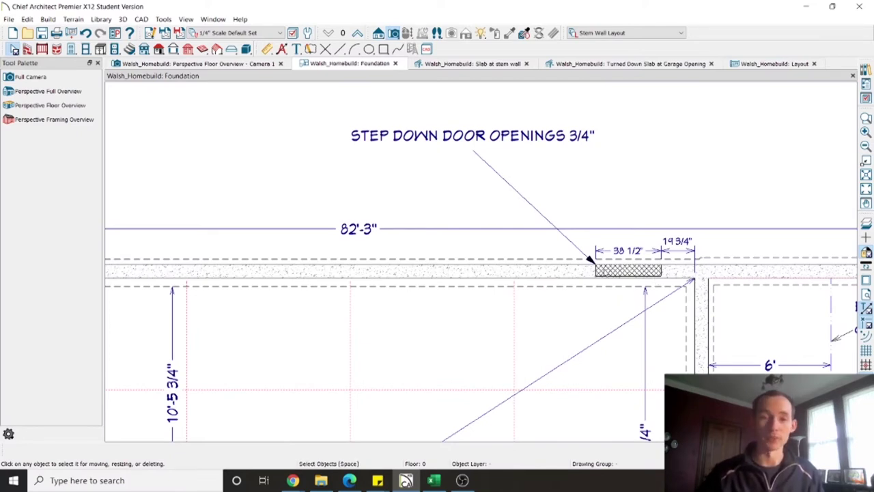
scroll(622, 290, up, 1)
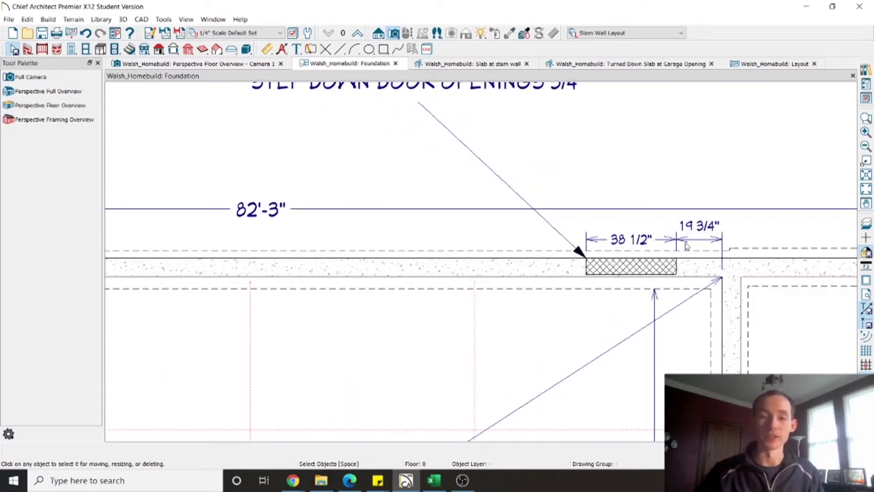
scroll(604, 280, down, 2)
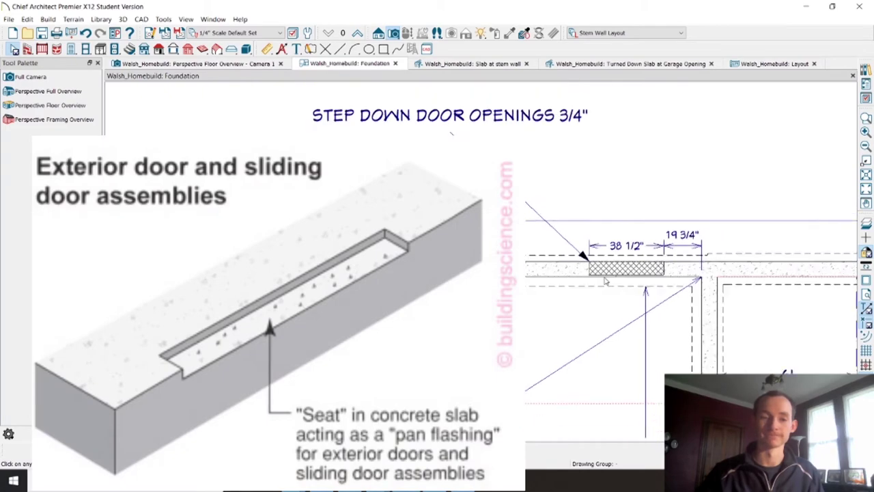
scroll(604, 280, down, 2)
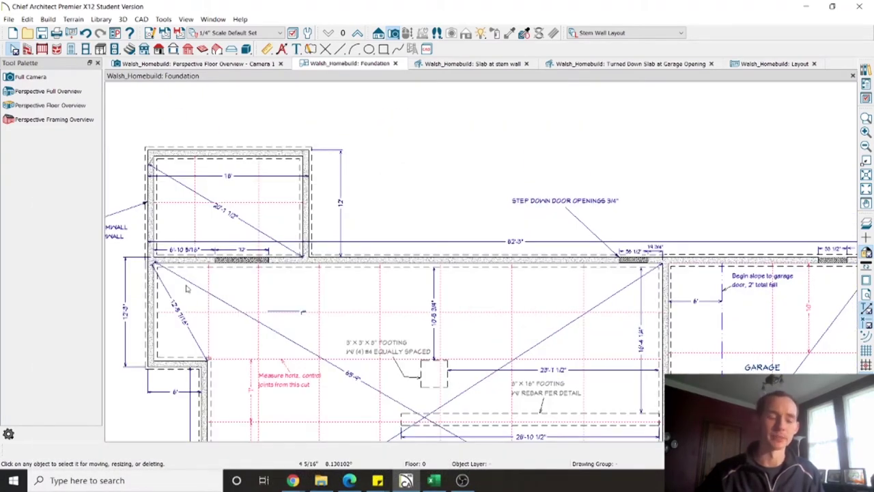
scroll(172, 272, up, 2)
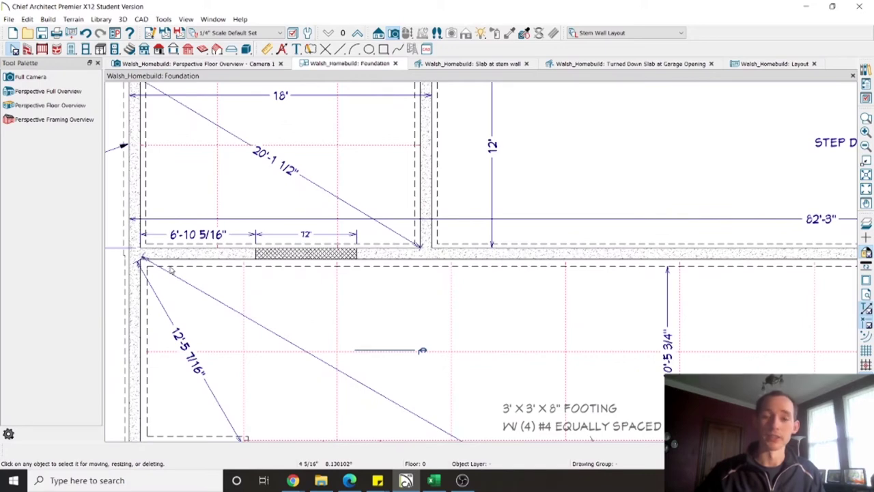
middle_drag(709, 428, 356, 171)
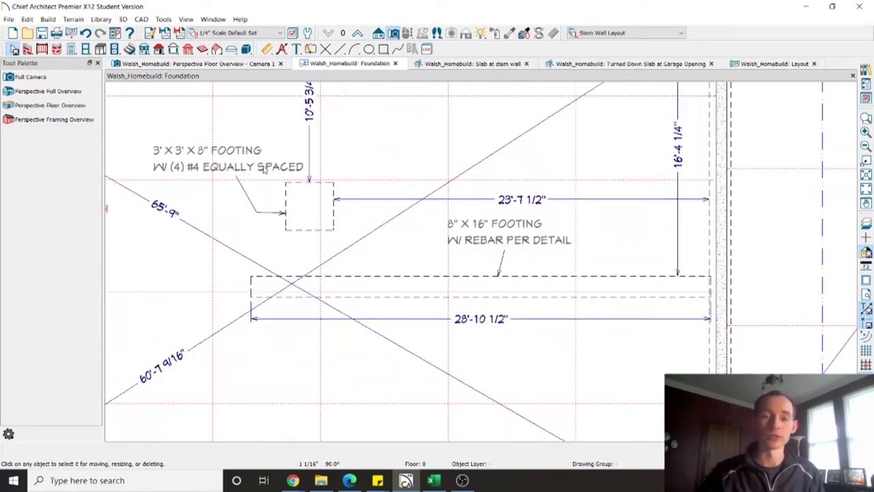
Zoom out and pan past the stem walls to centre the garage slab beside the footings
scroll(311, 208, down, 1)
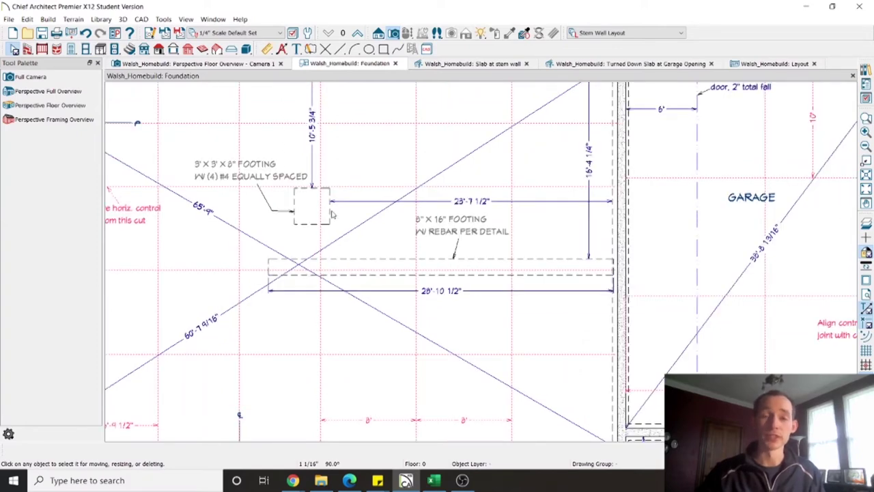
middle_drag(275, 211, 396, 227)
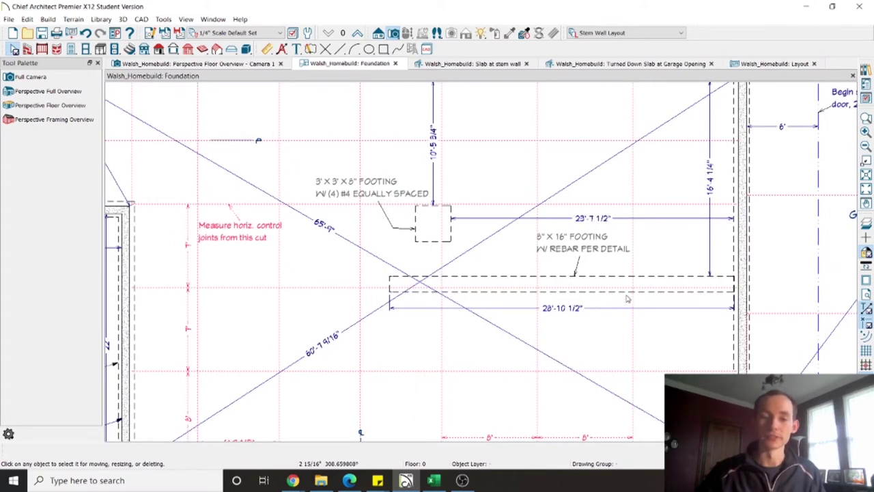
scroll(608, 286, down, 2)
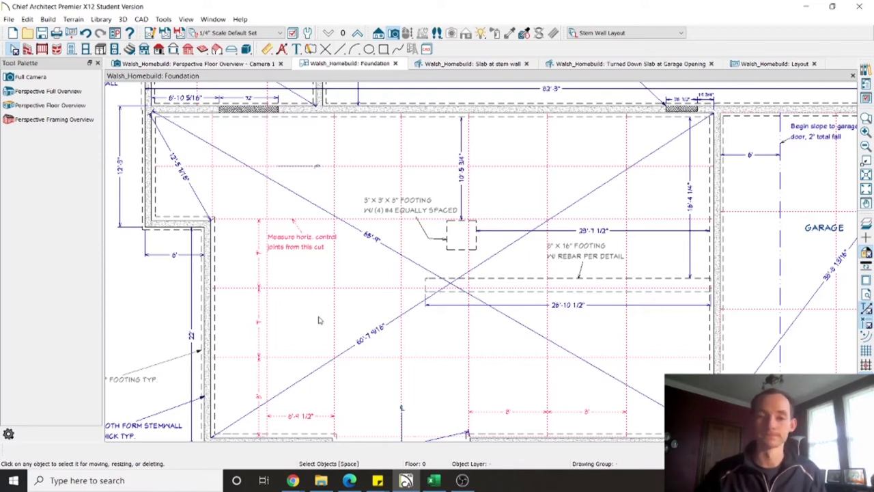
scroll(318, 320, down, 2)
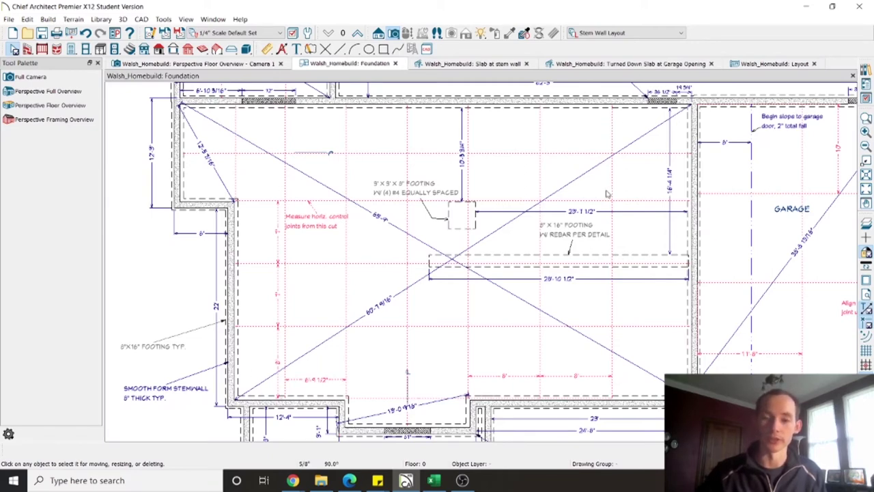
middle_drag(632, 249, 437, 234)
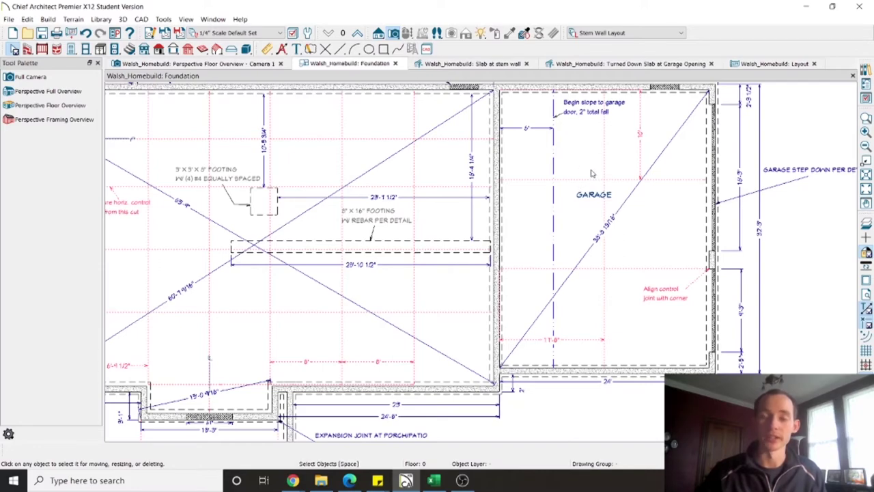
middle_drag(592, 171, 580, 179)
Zoom in on the garage slab until its slope and control-joint notes are legible
scroll(580, 179, up, 3)
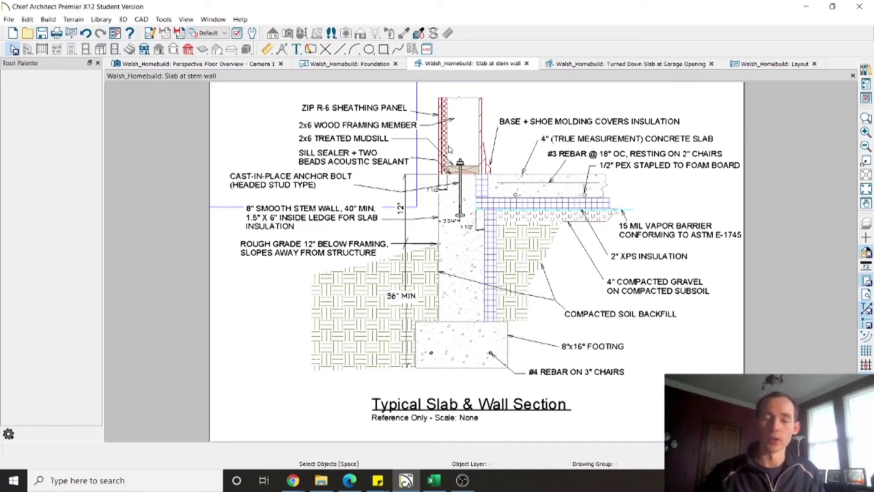
Zoom into the Slab at stem wall detail and pan up to its Typical Slab & Wall Section title
scroll(448, 150, up, 2)
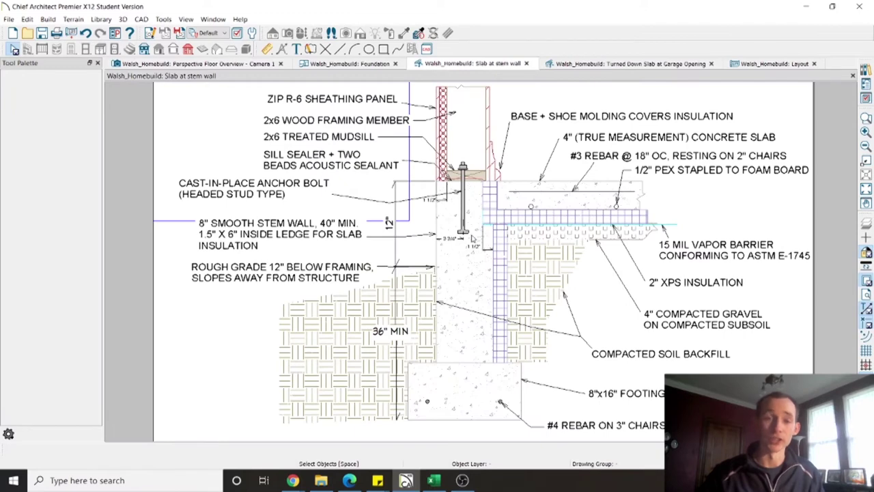
middle_drag(471, 240, 475, 210)
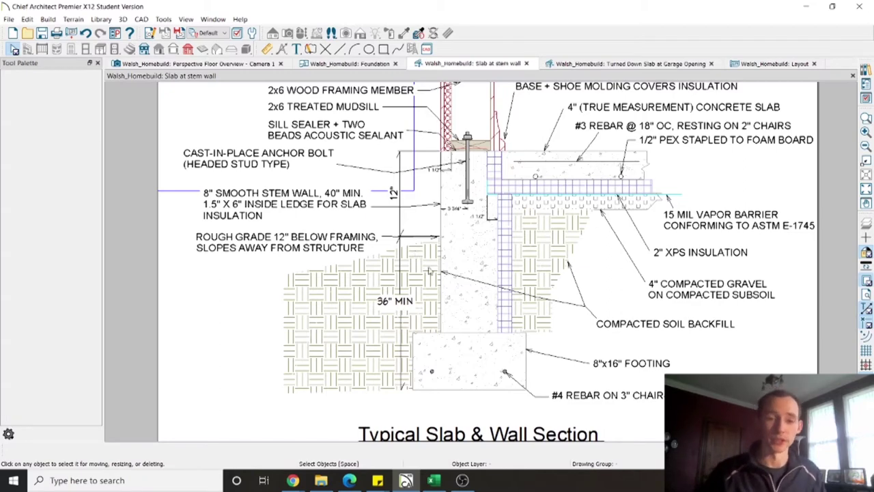
scroll(430, 270, up, 2)
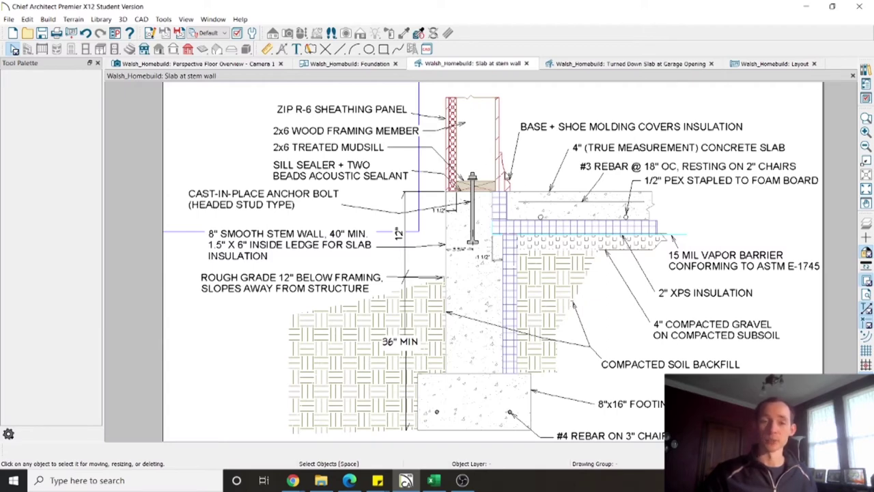
Zoom out on the stem-wall detail to show the 15 mil vapor barrier, gravel and subsoil callouts
scroll(458, 174, up, 2)
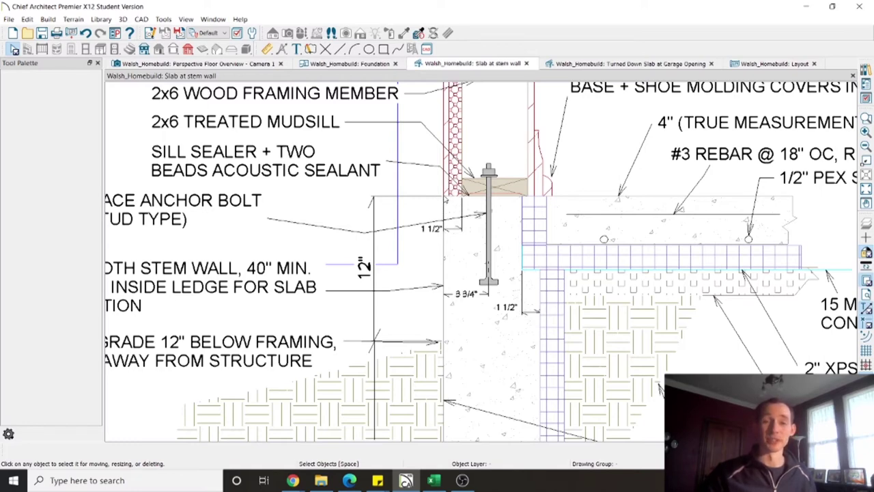
scroll(444, 197, down, 2)
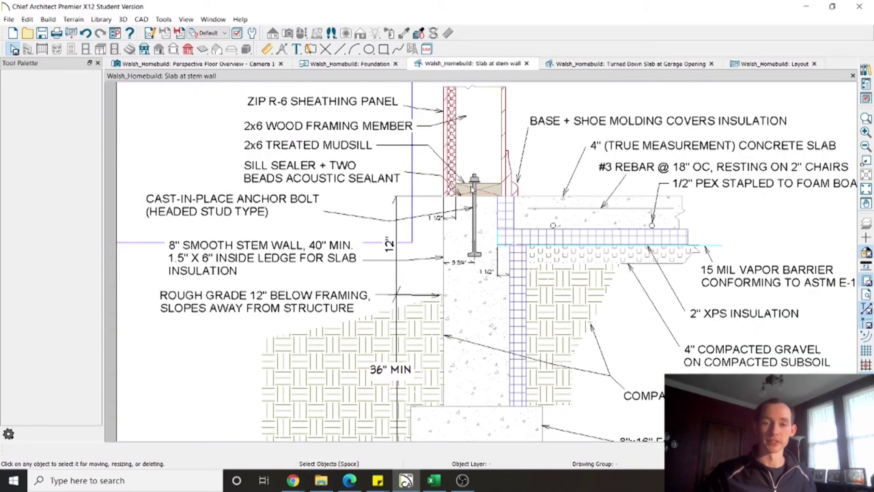
Switch to the Turned Down Slab at Garage Opening detail, then to the Walsh_Homebuild Layout sheet
key(ctrl+Tab)
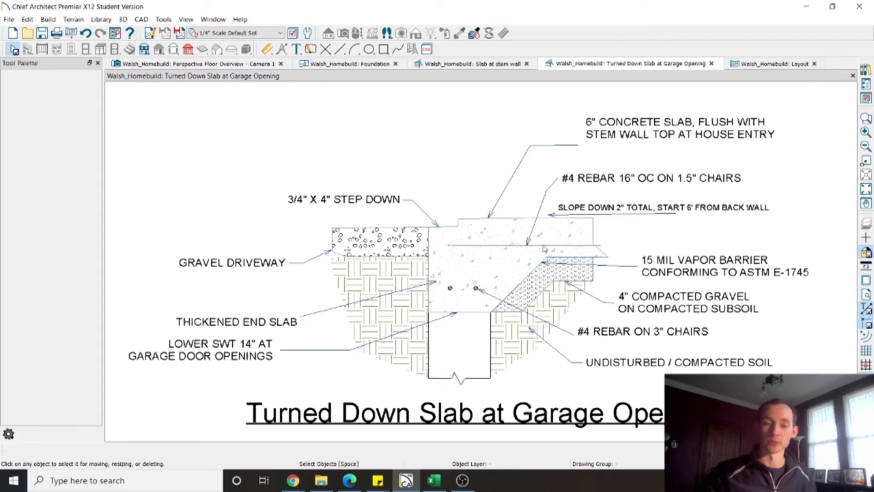
click(771, 64)
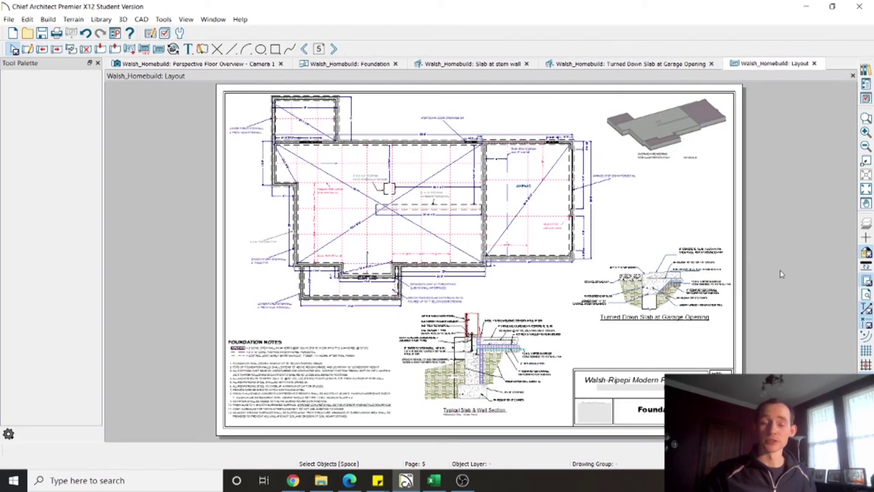
Zoom into the Foundation Notes showing 4000 PSI concrete and 36" minimum footing depth
scroll(783, 205, up, 3)
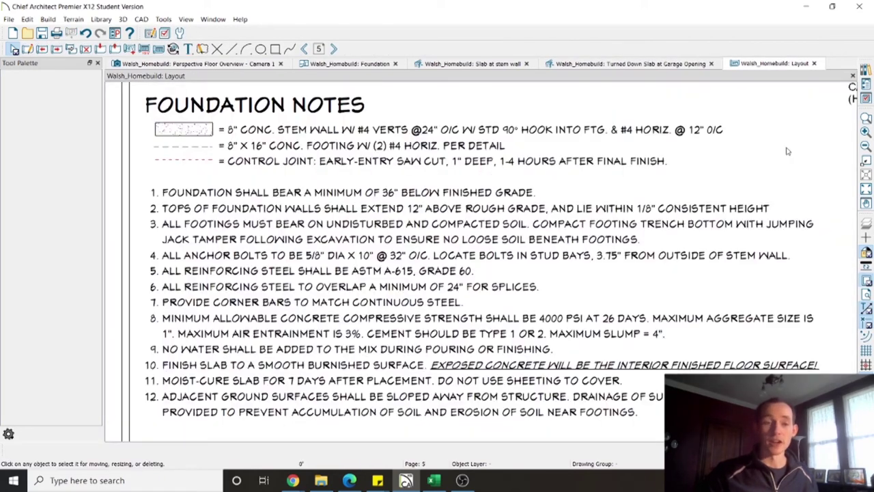